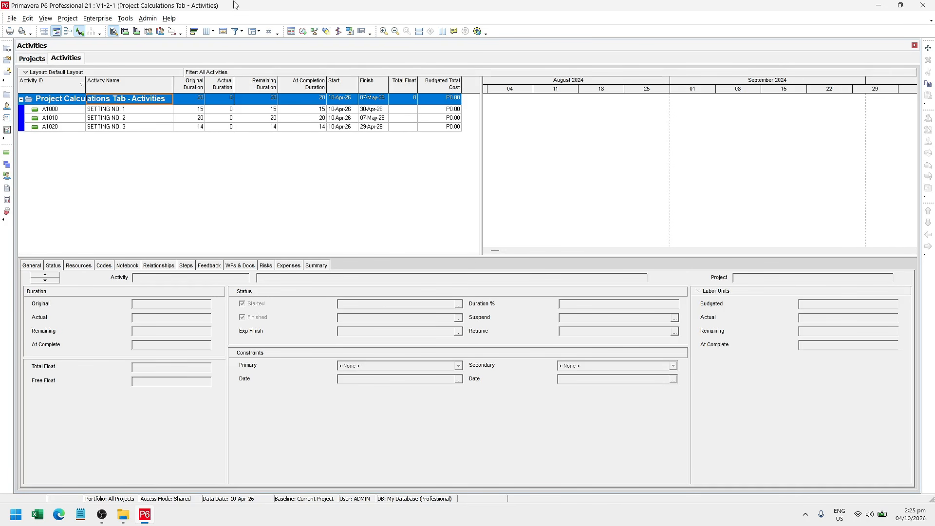
Show the calculation settings of project V1-2-1 in the Projects view and open the project's activities
click(97, 18)
click(100, 29)
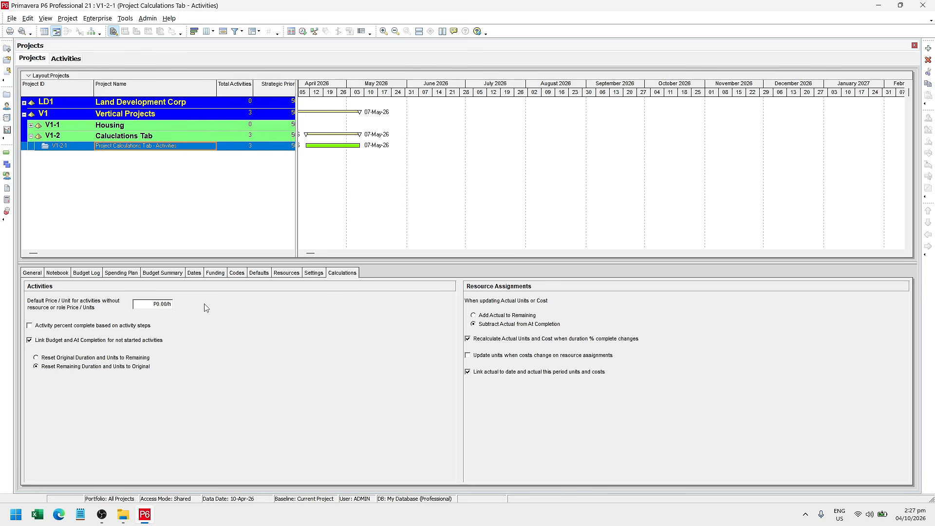
right_click(199, 145)
click(211, 152)
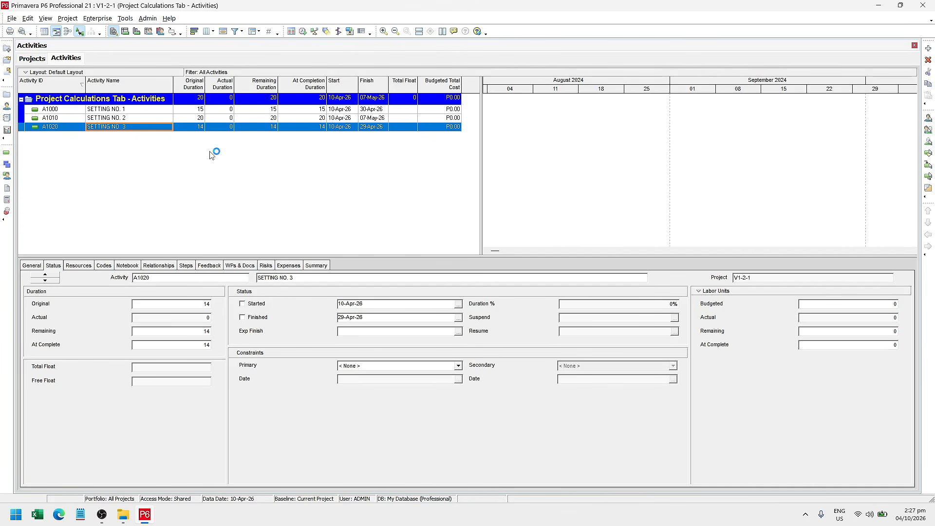
Set the budgeted labor units of activity A1000 (SETTING NO. 1) to 500 in its status details
click(137, 110)
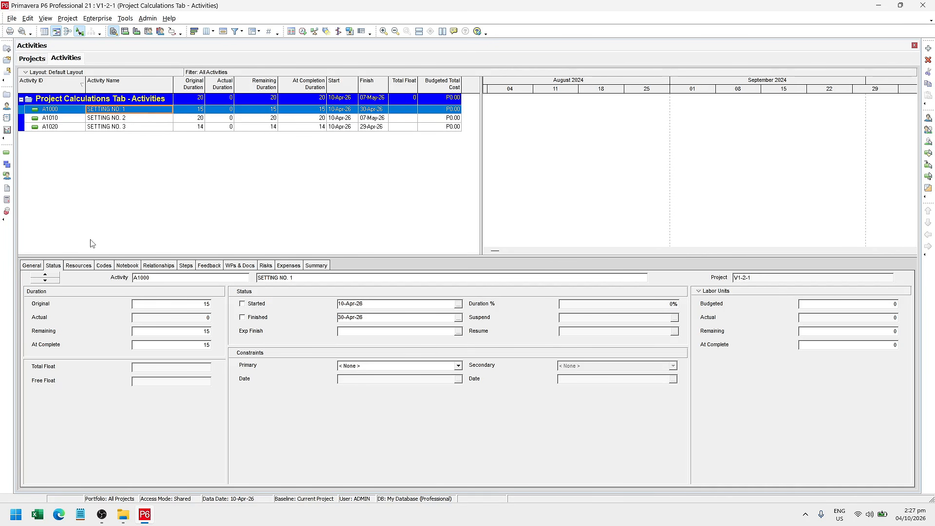
click(81, 269)
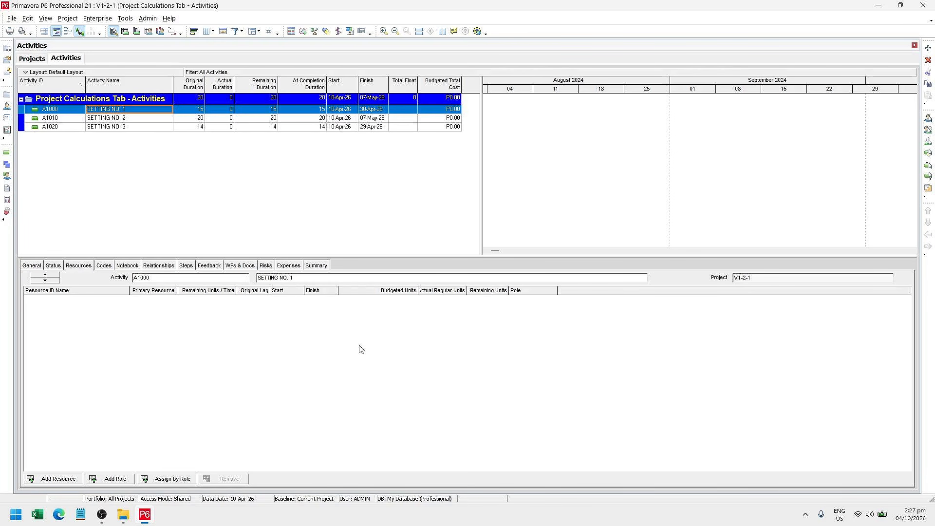
click(54, 269)
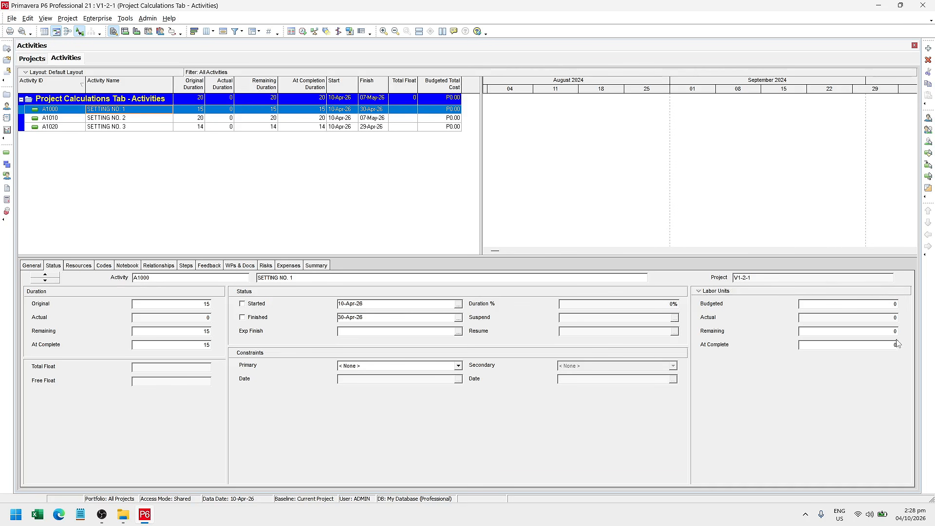
click(715, 292)
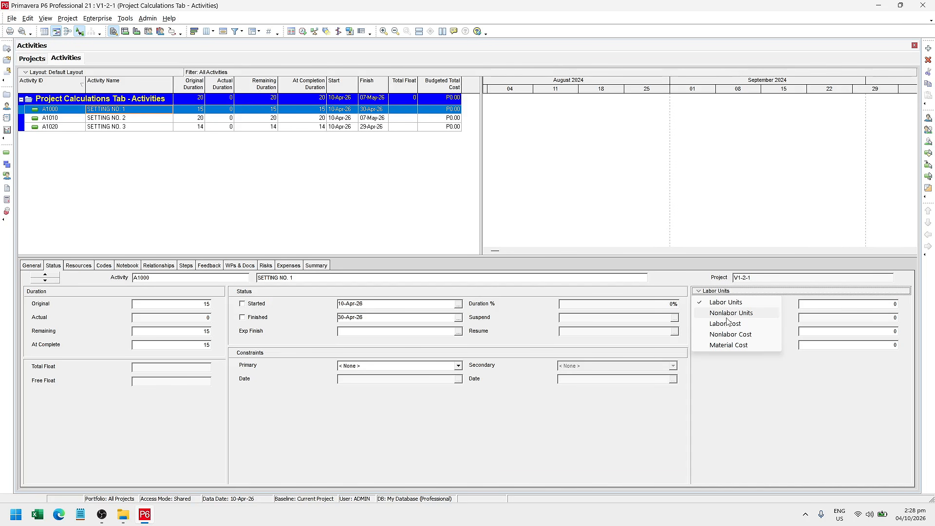
click(828, 378)
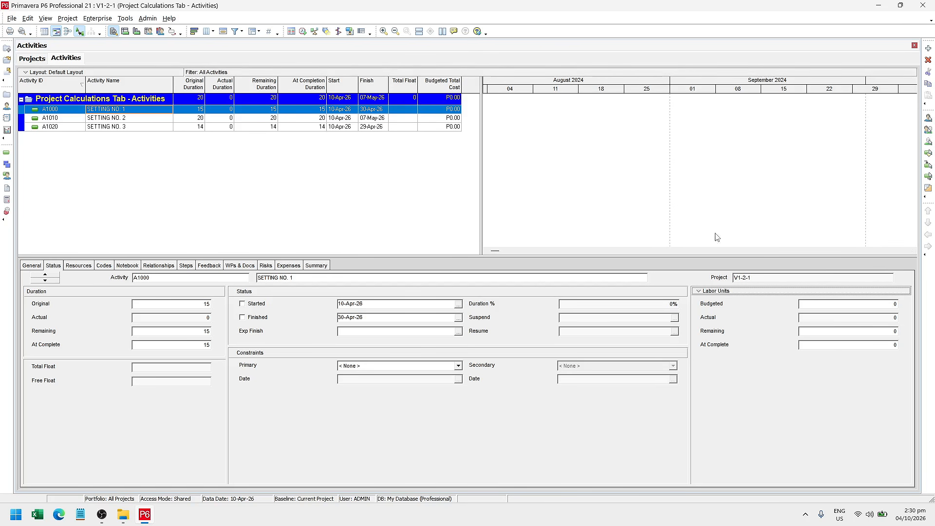
click(837, 303)
text(500)
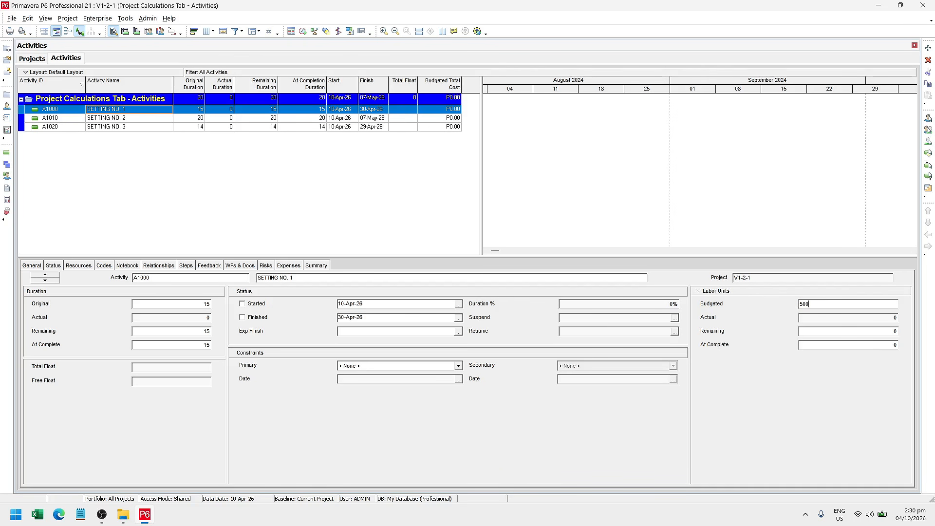
key(Return)
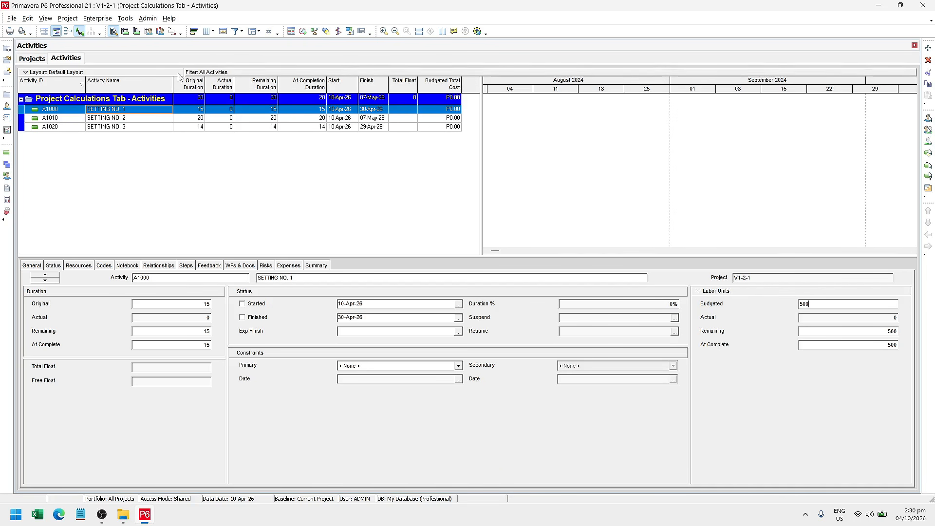
Set the project's default price per unit for activities without a resource or role price to 2 and return to the activities
click(44, 59)
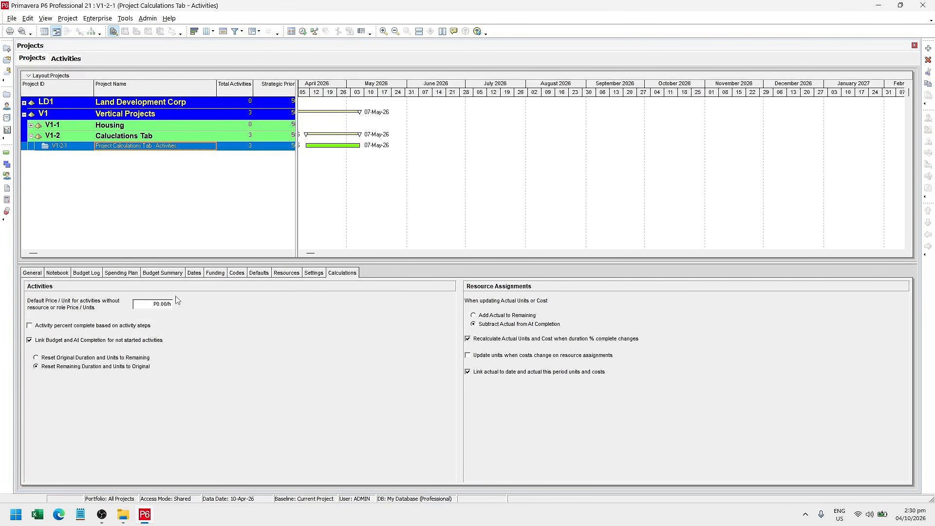
click(152, 304)
drag(152, 304, 111, 306)
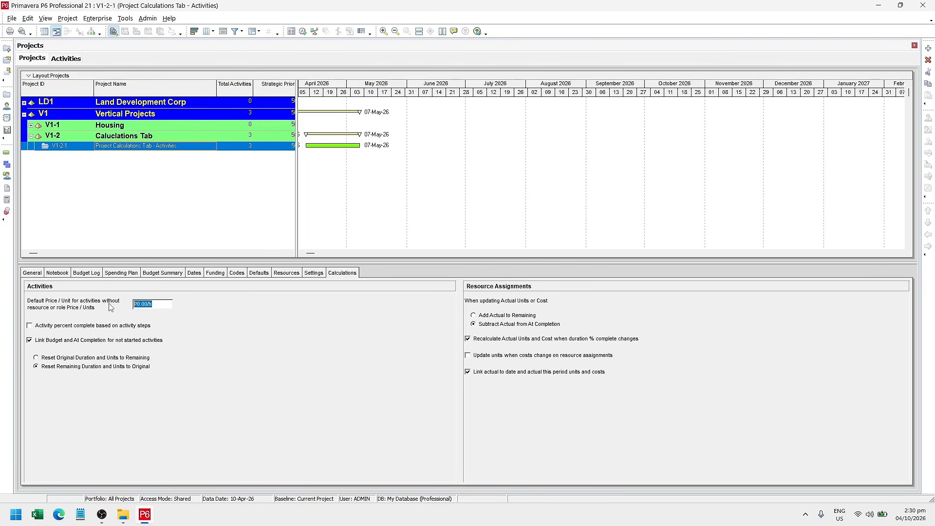
text(2)
click(73, 59)
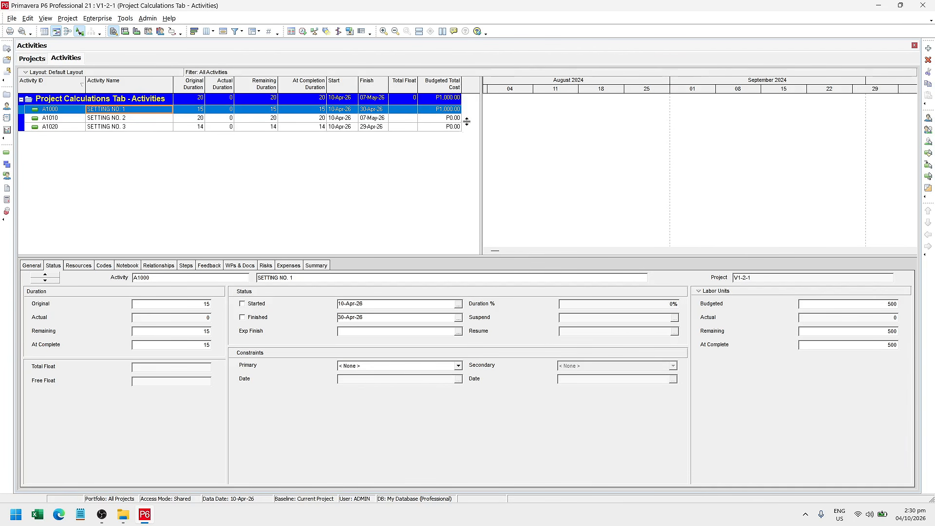
Set activity A1000's budgeted labor units to 800 and the project's default price per unit to 5, then return to the activities
click(827, 306)
text(800)
click(32, 59)
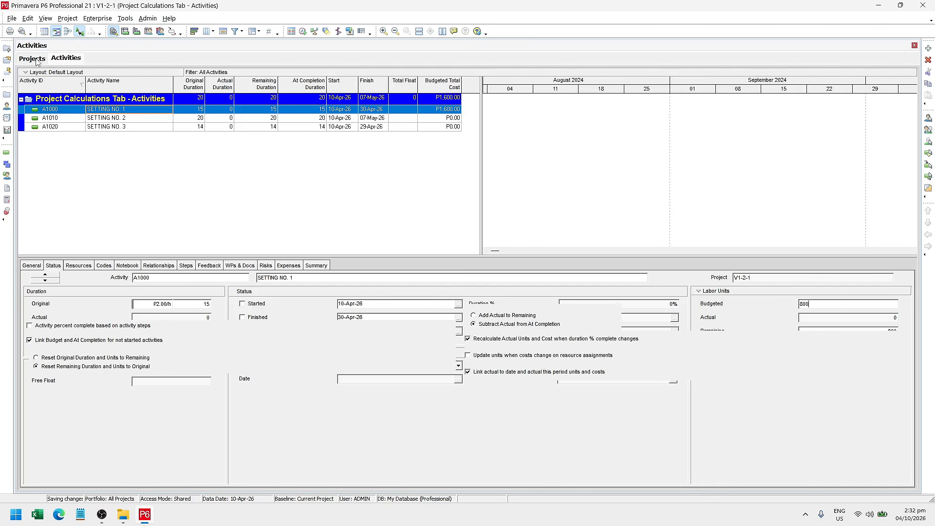
click(160, 305)
double_click(161, 304)
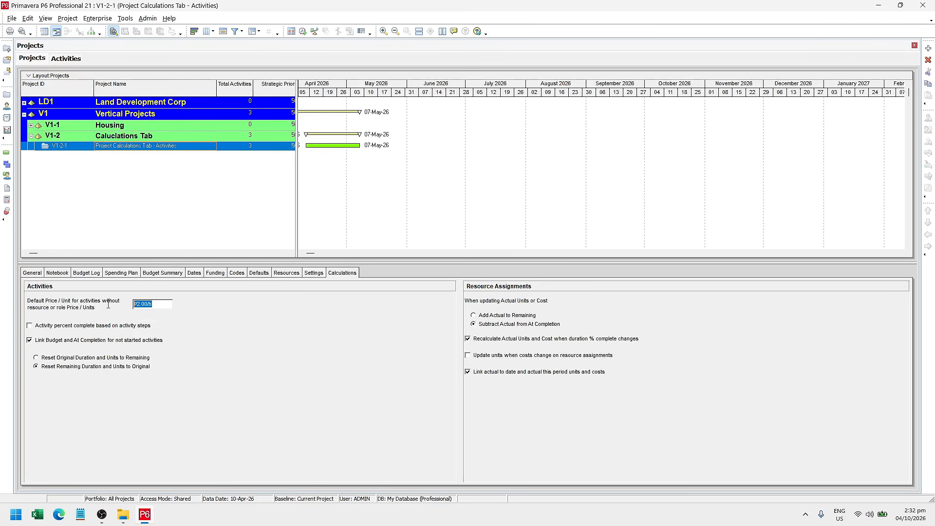
text(5)
key(Return)
click(66, 59)
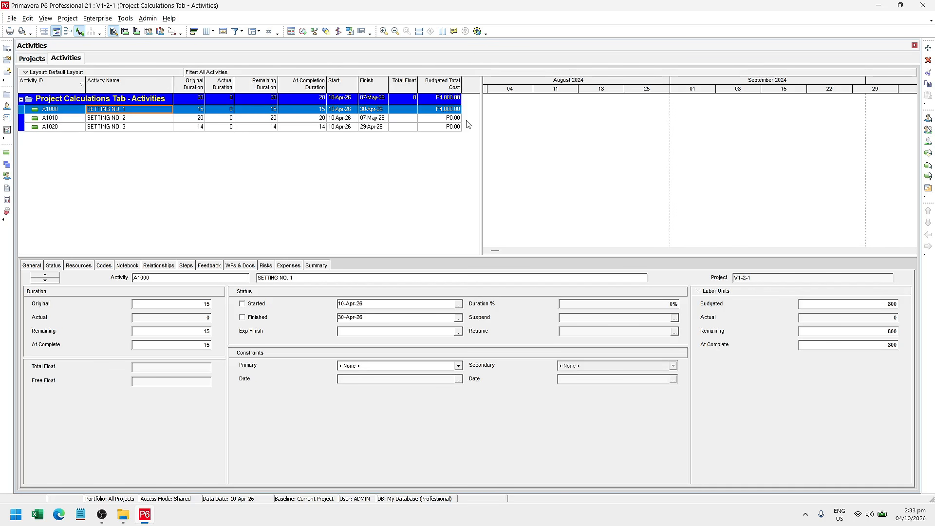
Enable activity percent complete based on activity steps in the project's calculation settings
click(32, 58)
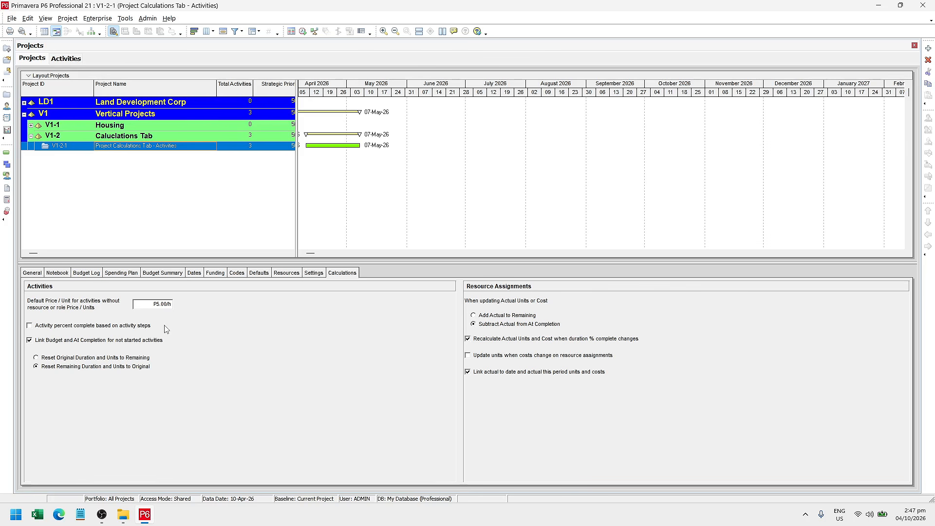
click(99, 327)
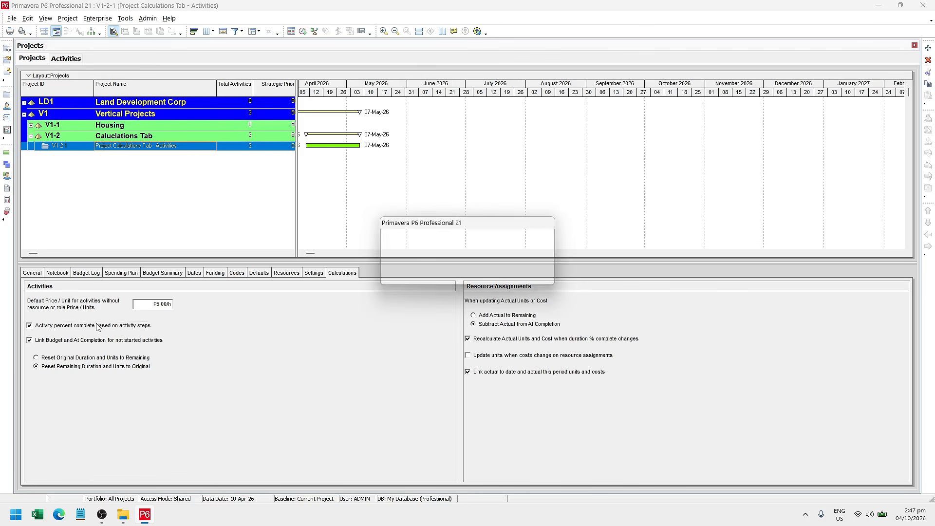
click(444, 276)
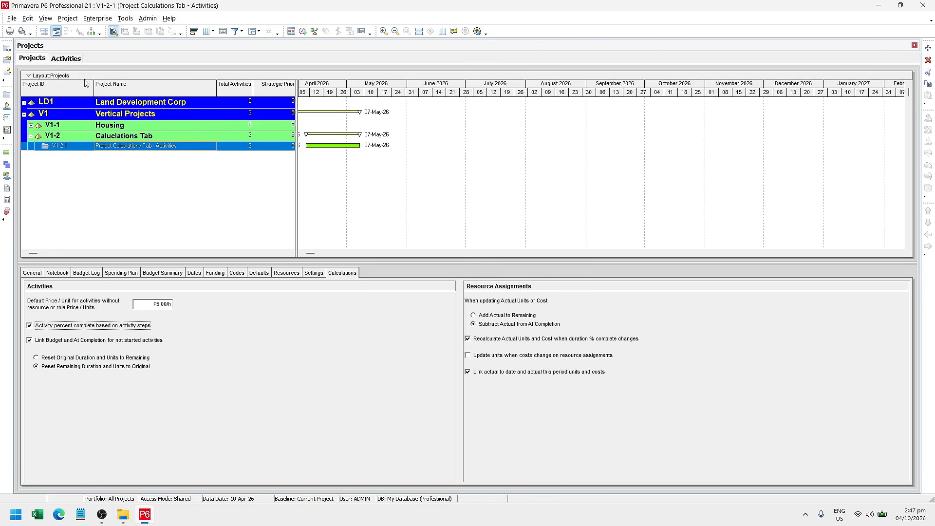
Set the % Complete Type of activity A1010 (SETTING NO. 2) to Physical
click(71, 59)
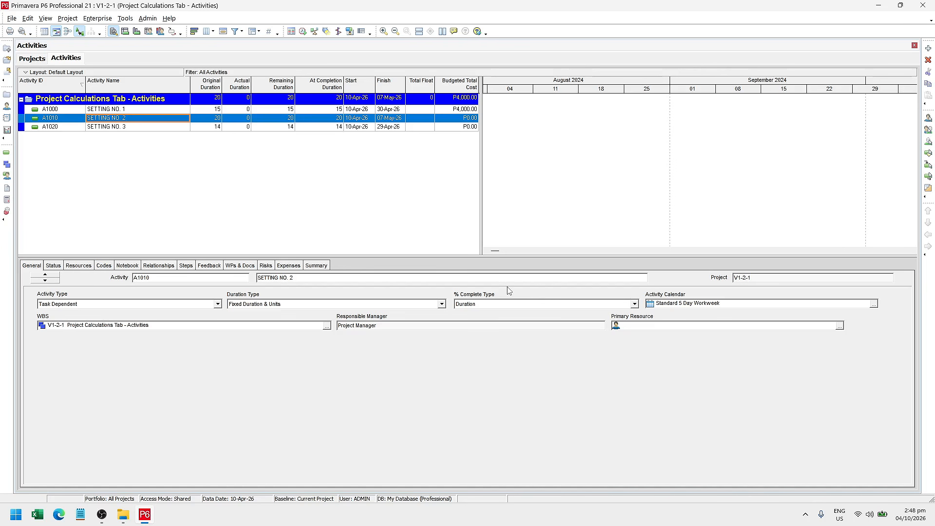
click(485, 305)
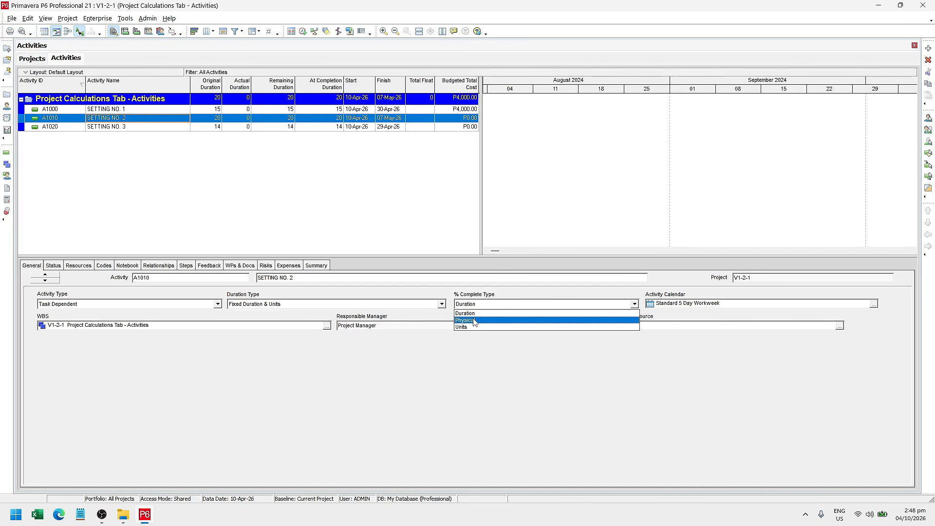
click(475, 320)
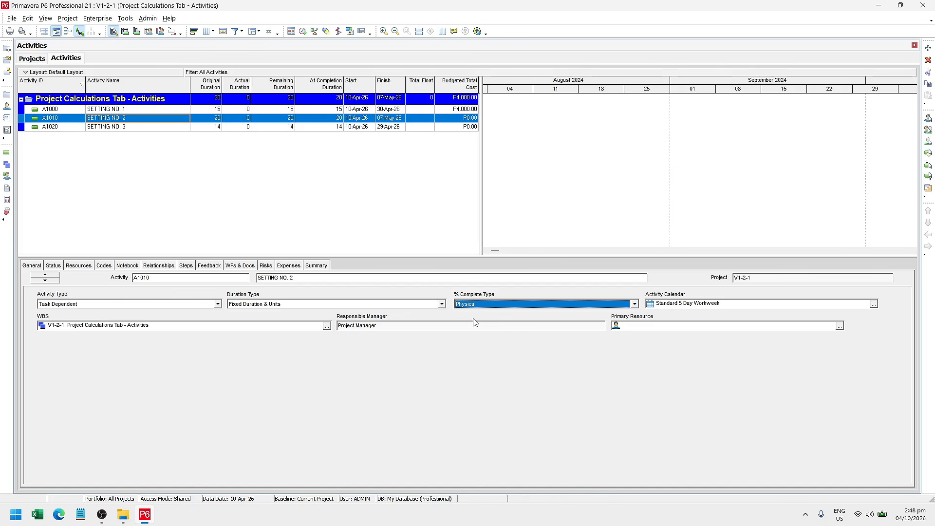
Show the steps of activity A1010 and rename the activity to "Install air conditioning unit"
click(186, 265)
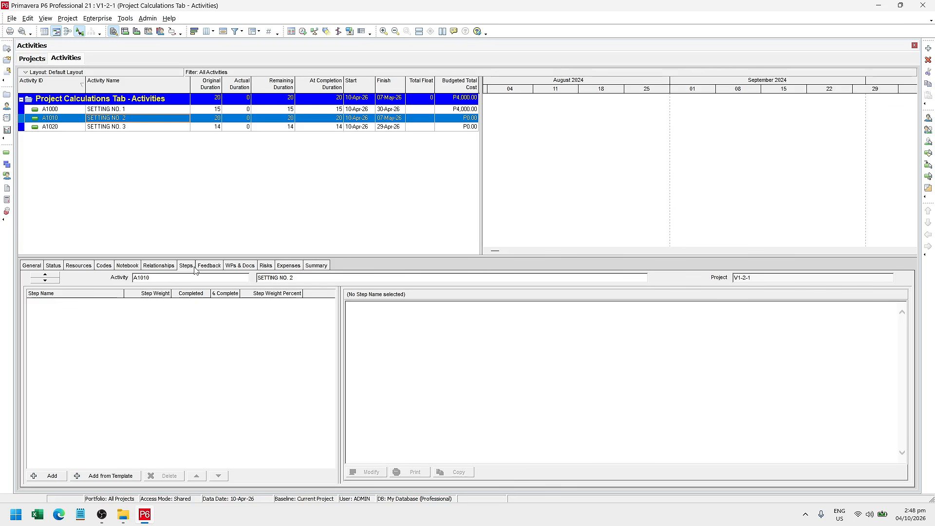
click(138, 119)
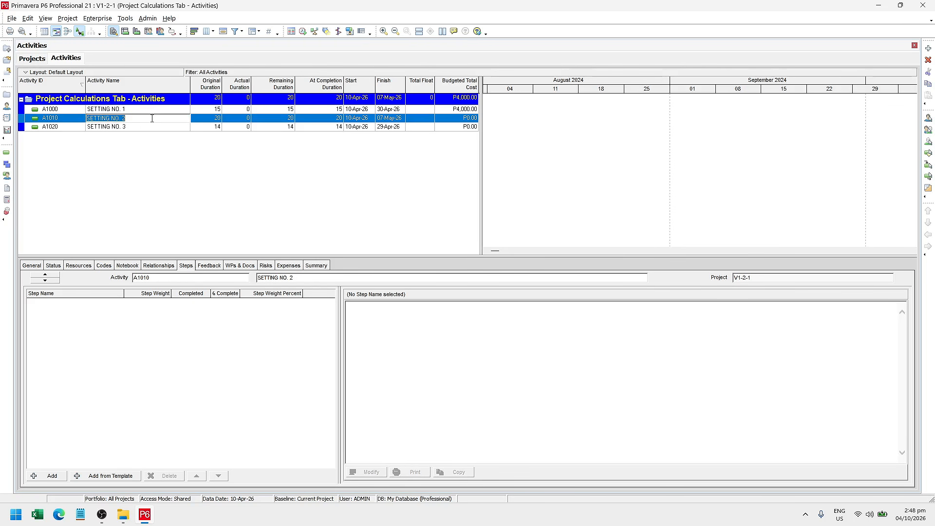
text(Insta)
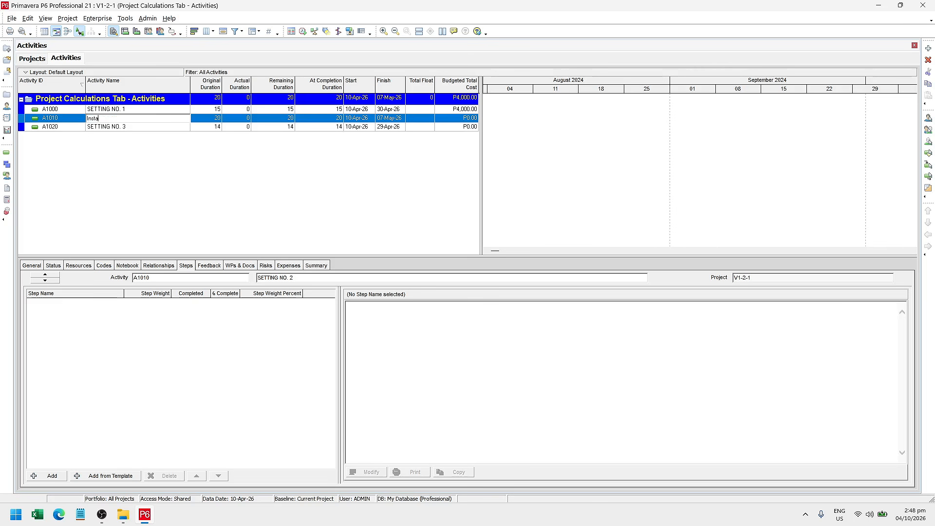
text(ll air conditioning unit)
key(Return)
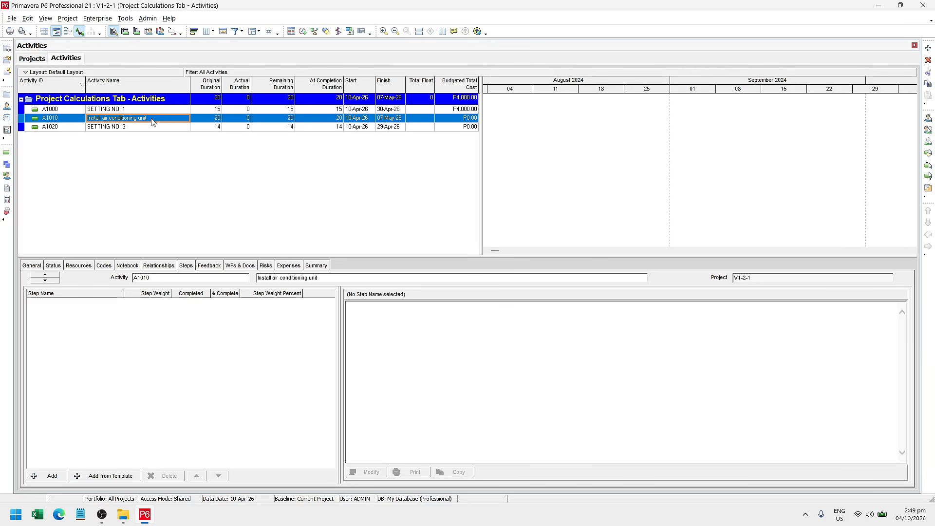
Add the steps "Deliver unit to site" and "Install mounting brackets" to activity A1010
click(51, 478)
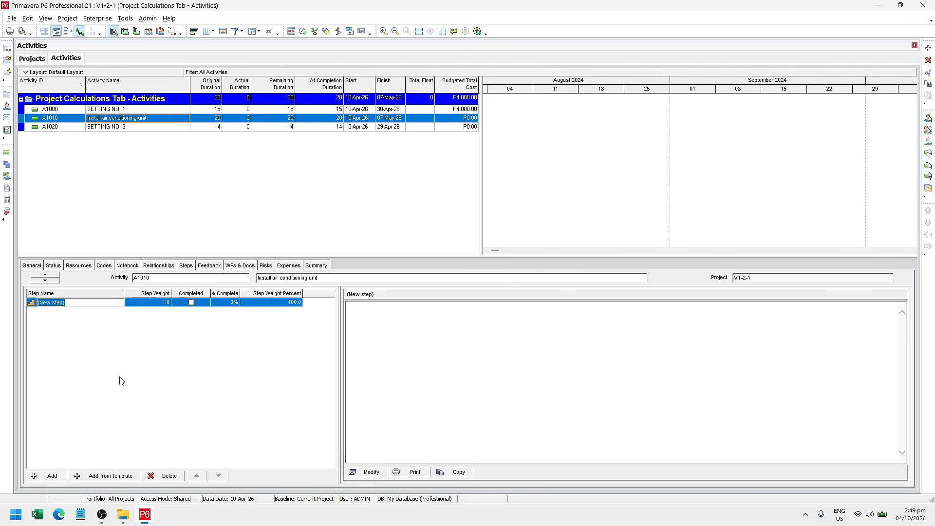
text(Deliver unit to site)
click(122, 381)
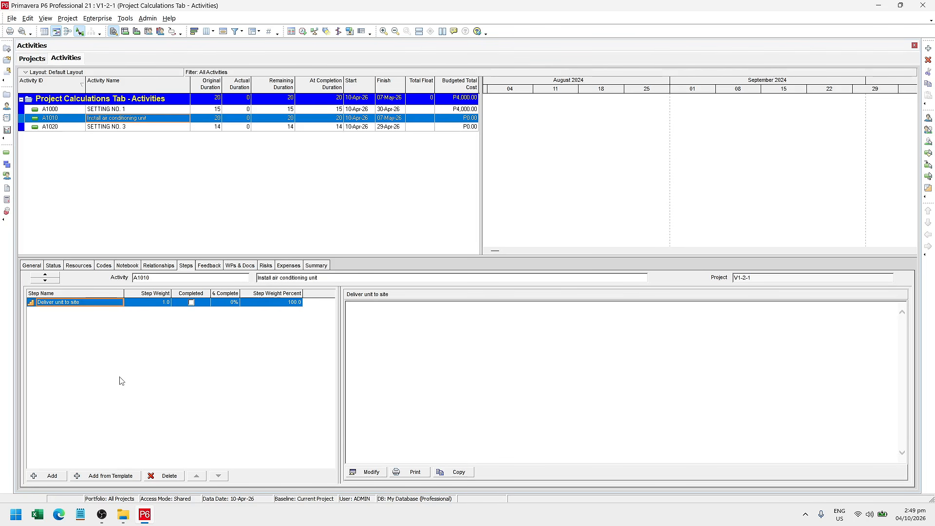
click(53, 476)
text(Inst)
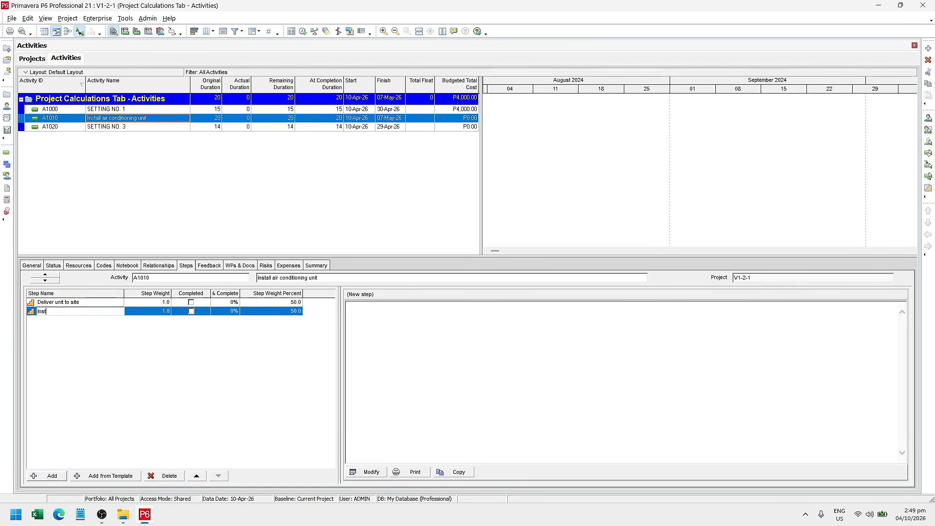
text(all mounting brac)
text(ker)
text(s)
key(Return)
Add the steps "Connect electrical wiring" and "Test and commission" to activity A1010
click(56, 479)
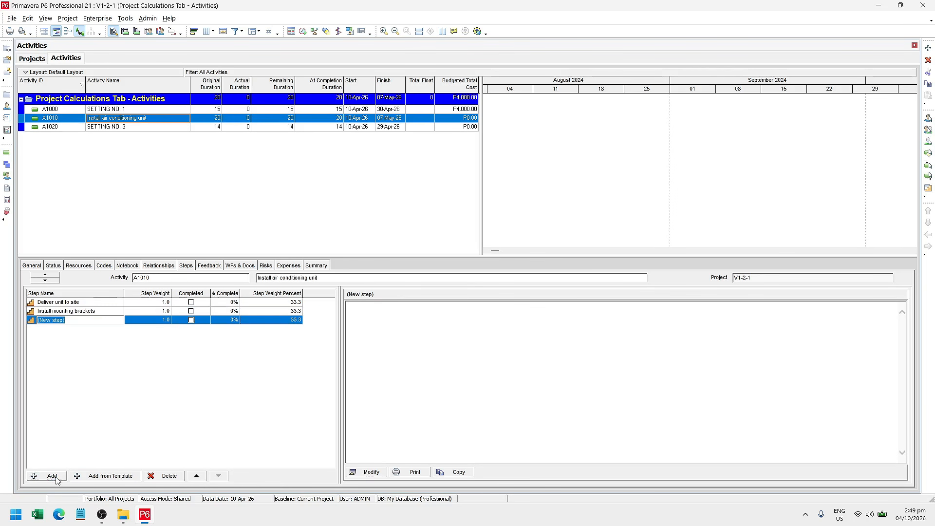
text(Connect electrical wiring)
key(Return)
click(55, 476)
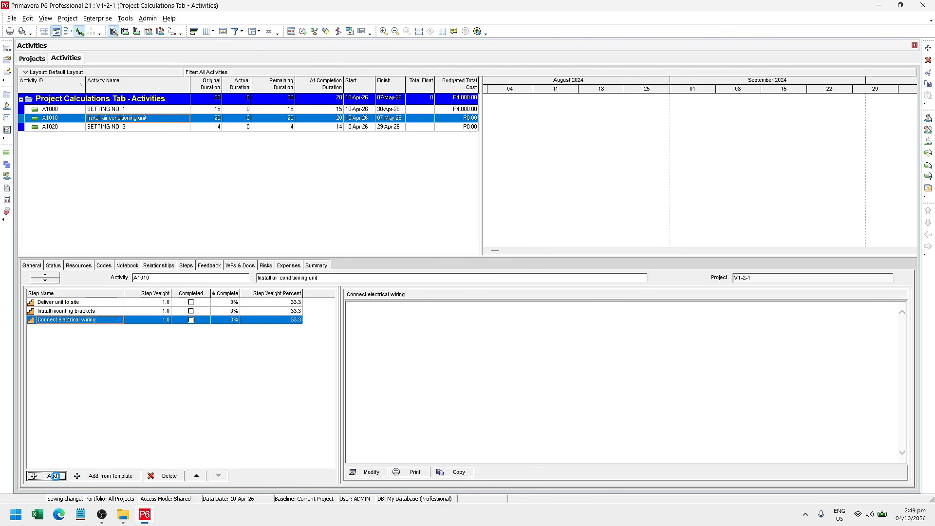
text(Test)
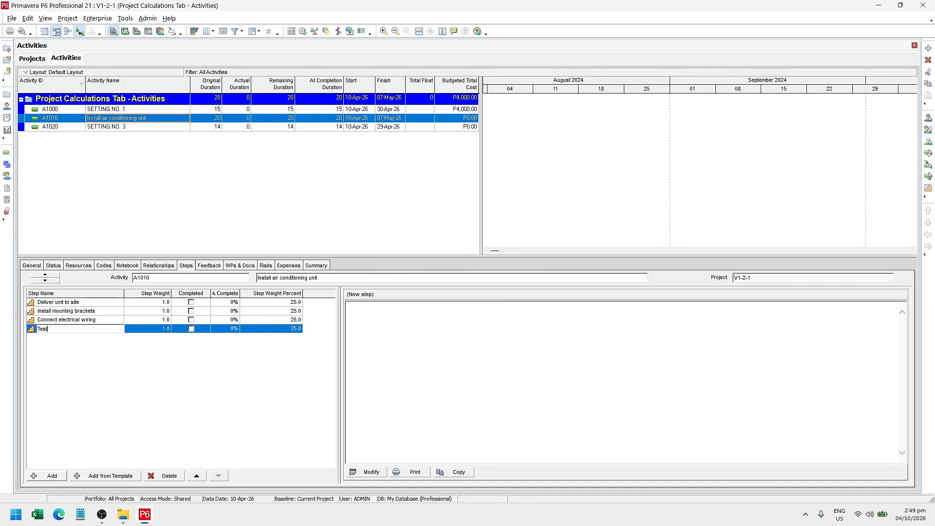
text( and commisi)
text(ion)
key(Return)
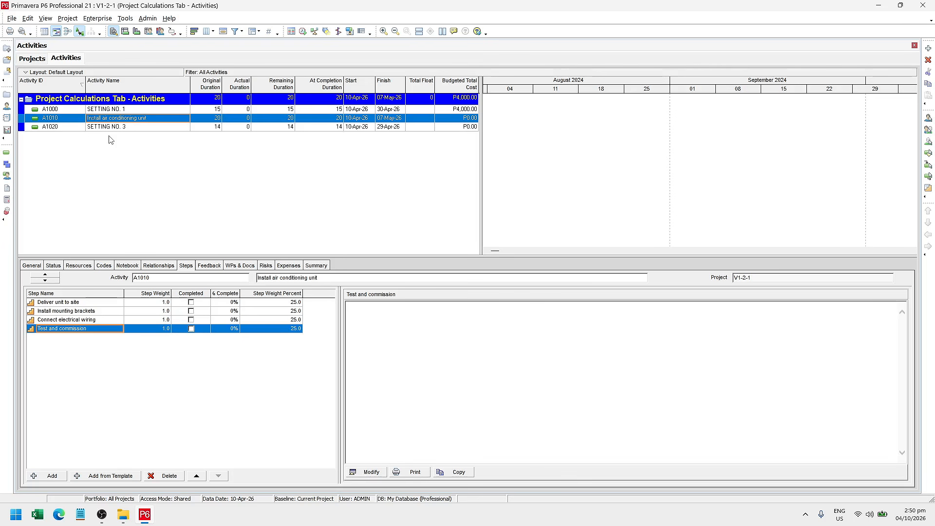
Set the step weights of activity A1010 to 15 for "Deliver unit to site" and 30 for "Install mounting brackets"
click(131, 303)
text(15)
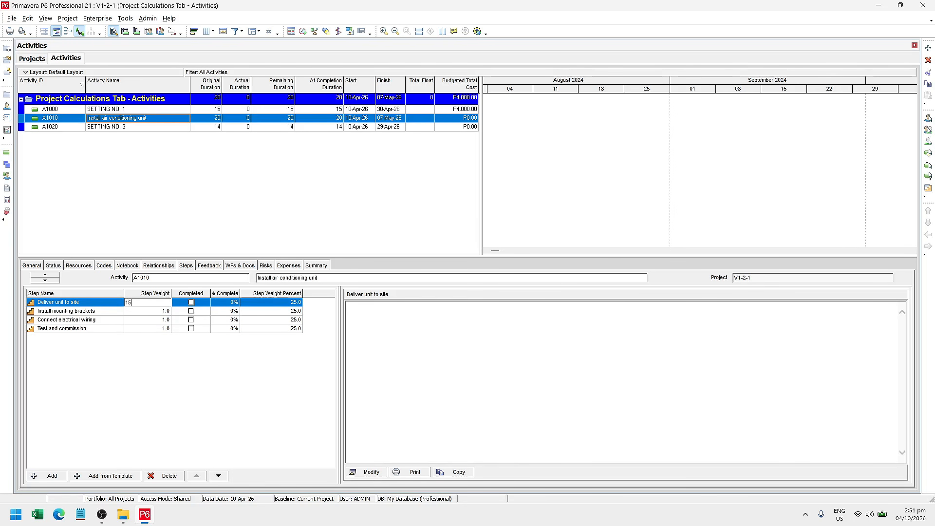
key(Return)
click(155, 312)
text(30)
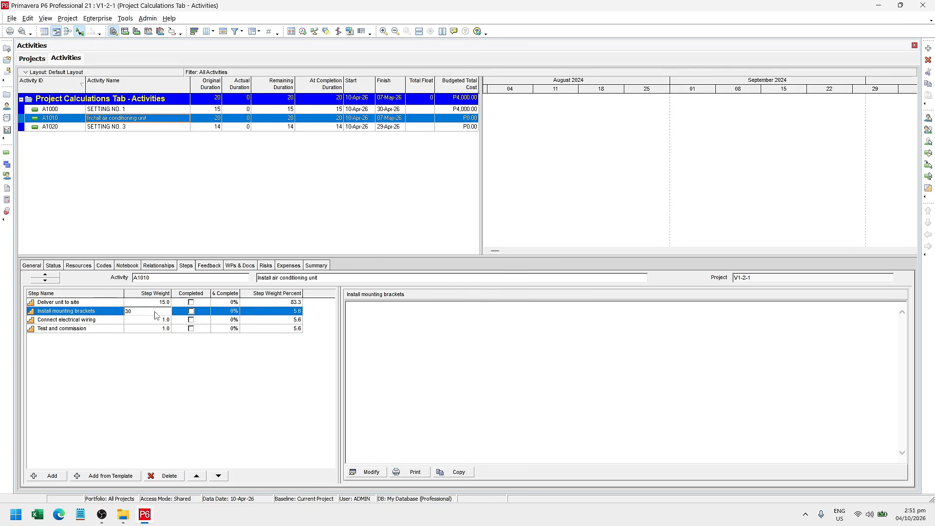
key(Return)
Set the step weights of activity A1010 to 40 for "Connect electrical wiring" and 15 for "Test and commission"
click(148, 322)
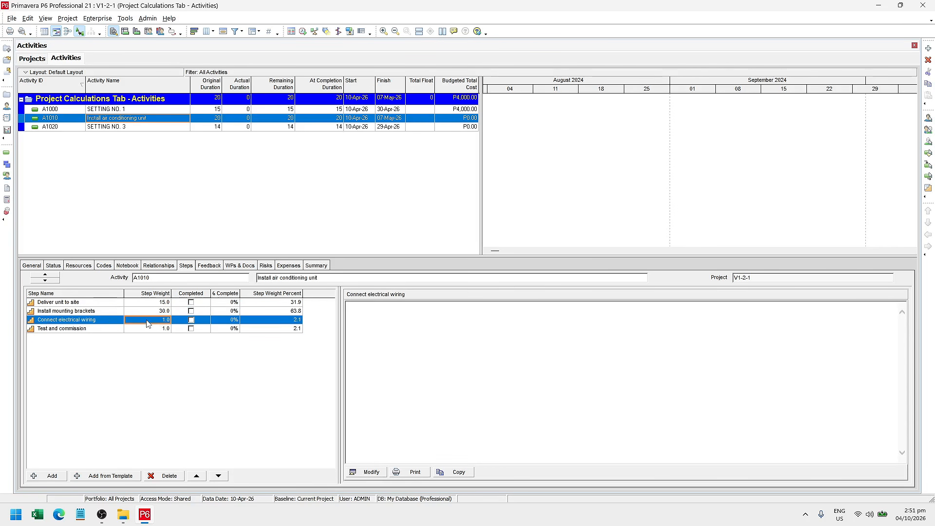
text(40)
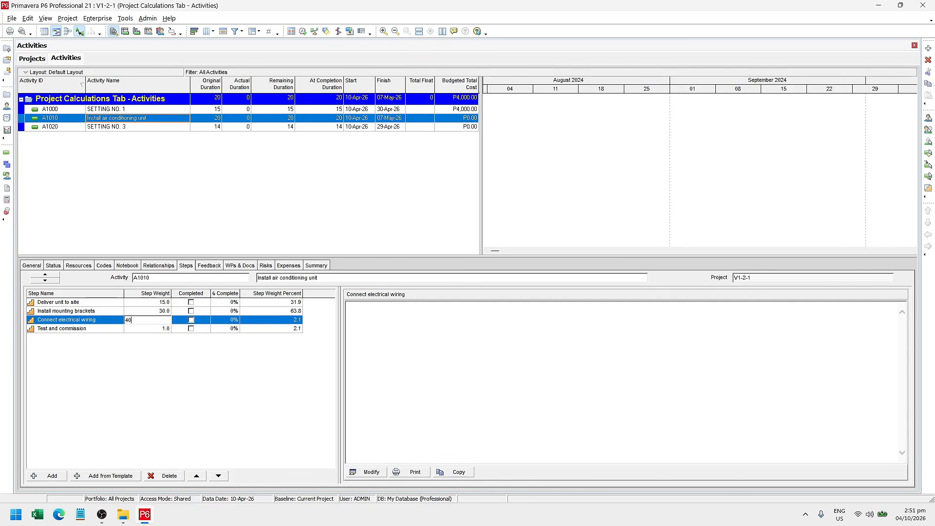
key(Return)
click(148, 328)
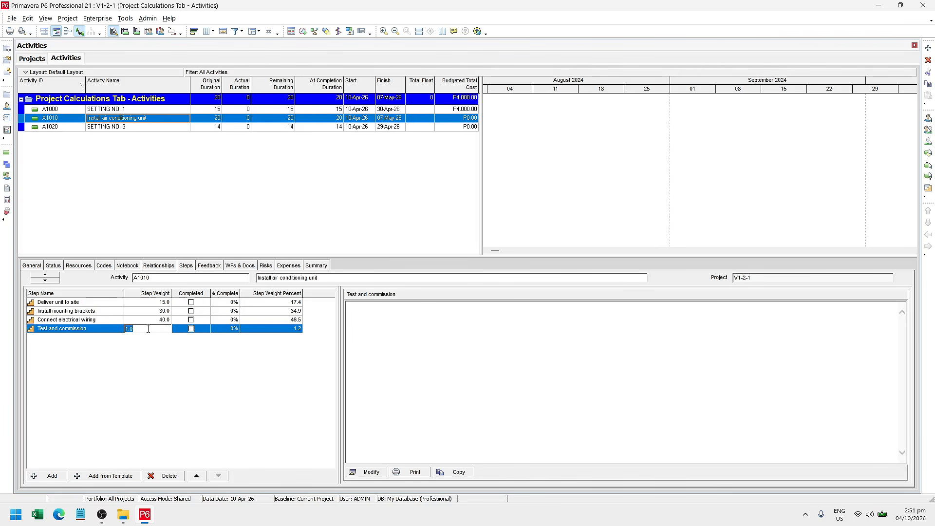
text(15)
key(Return)
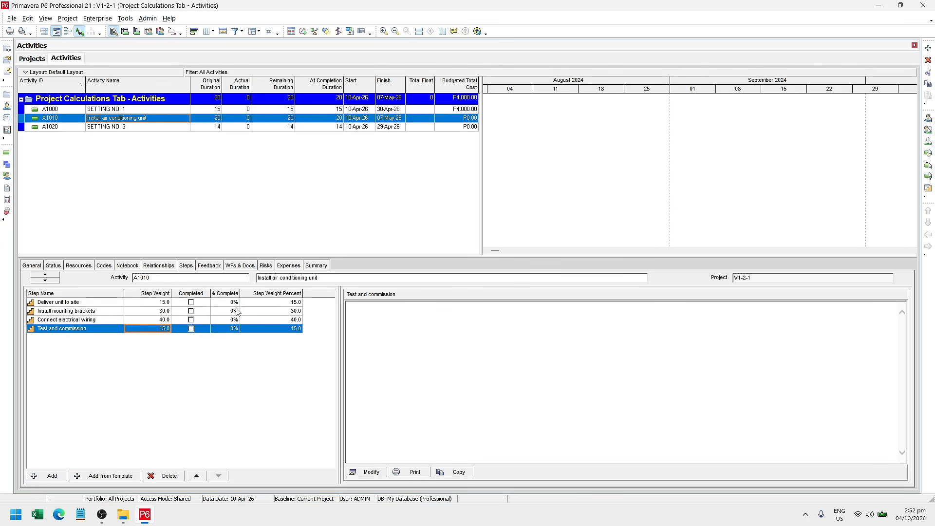
Mark the step "Deliver unit to site" as completed and check the Physical % in the status details of activity A1010
click(191, 303)
click(191, 302)
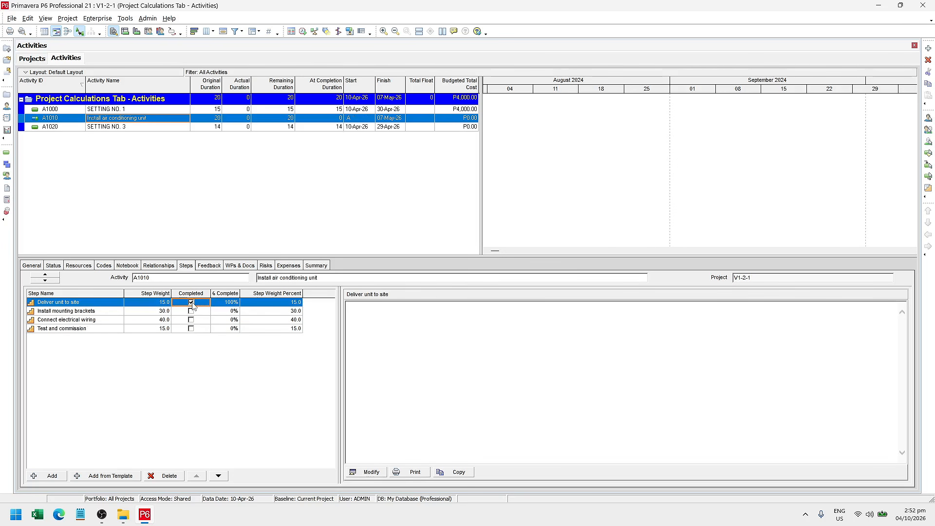
click(54, 266)
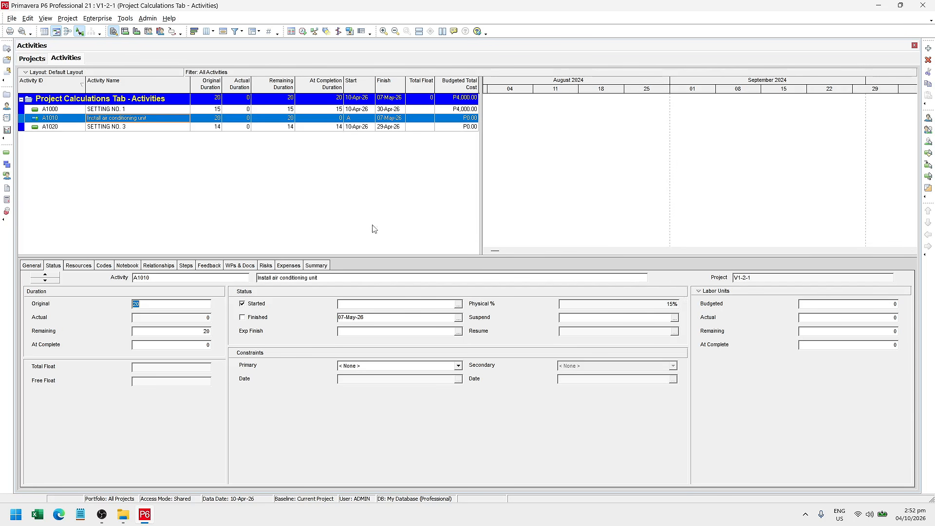
Mark the step "Install mounting brackets" as completed and check the updated Physical % of activity A1010
click(187, 268)
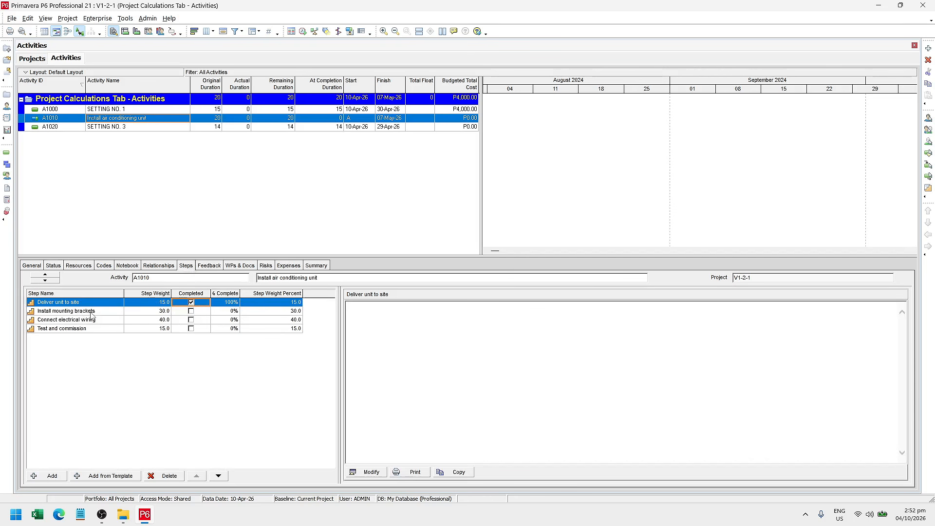
click(192, 311)
click(192, 312)
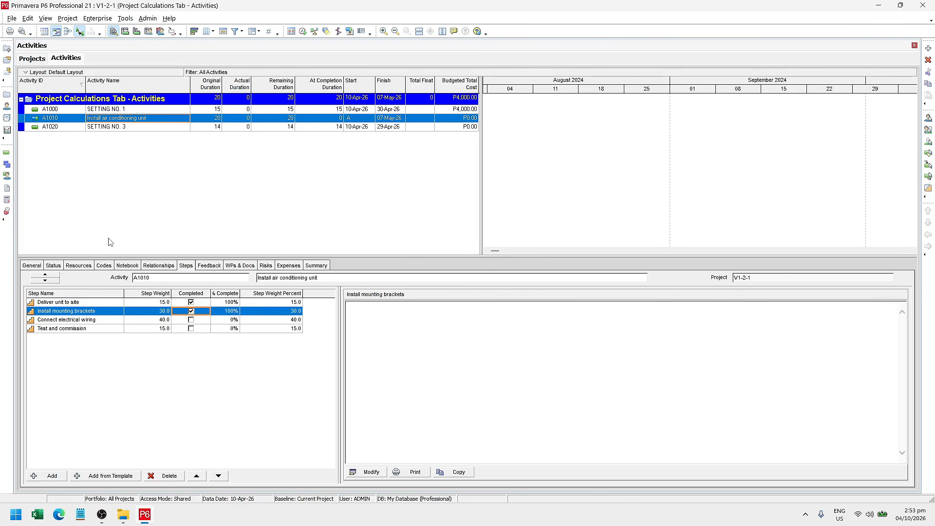
click(55, 267)
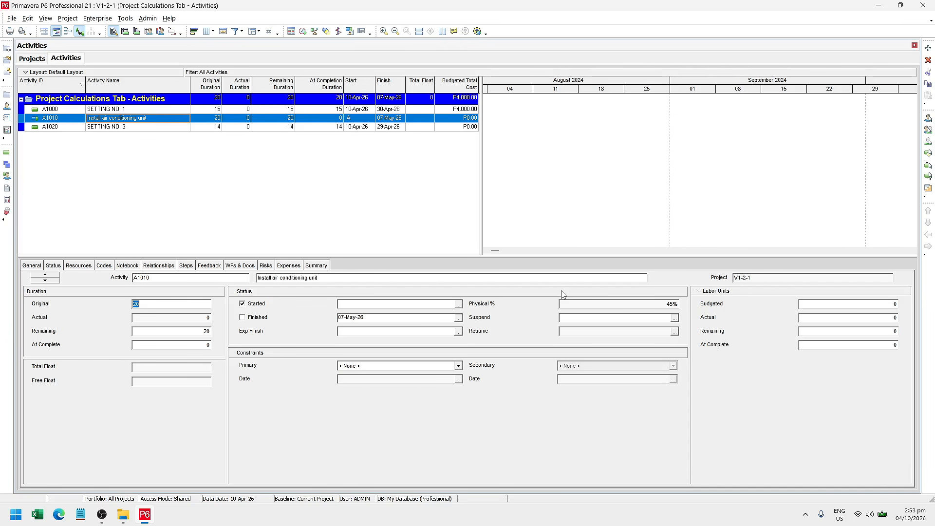
click(571, 305)
drag(595, 307, 528, 312)
Delete all four steps, from "Deliver unit to site" to "Test and commission", from activity A1010
click(187, 267)
click(139, 329)
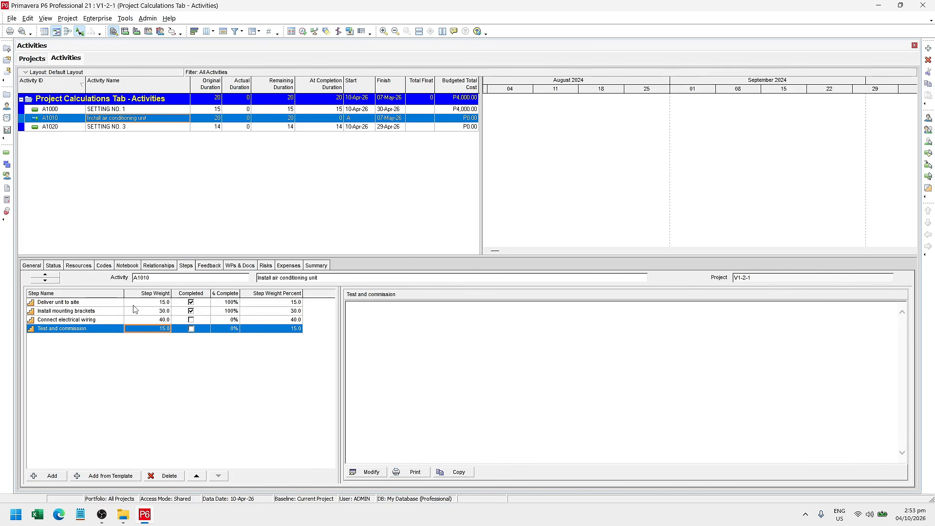
shift+click(141, 304)
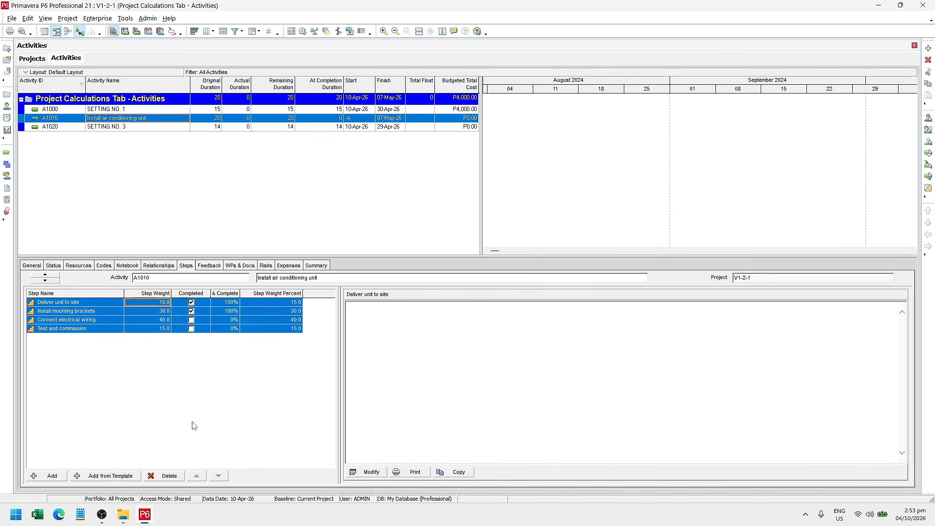
click(163, 476)
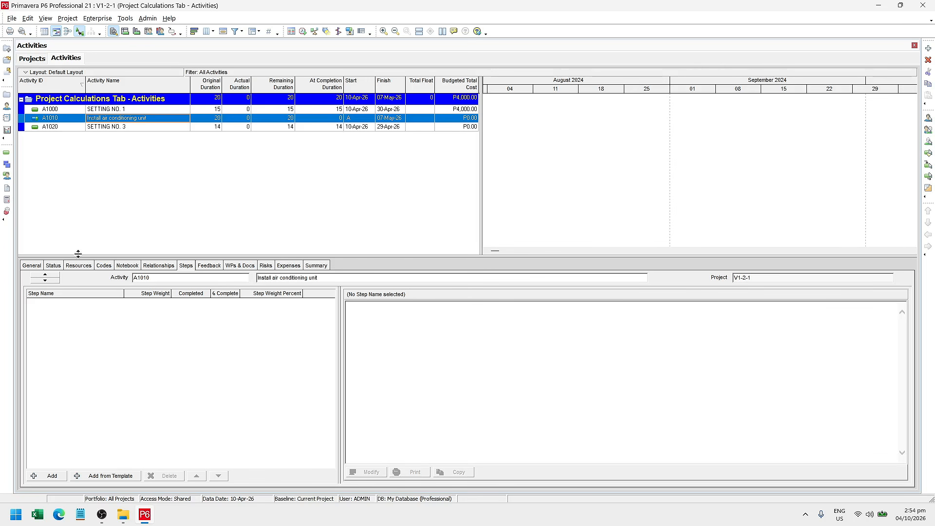
Enter the Physical % of activity A1010 manually, trying 45% and 80% and ending with 20%
click(53, 265)
click(591, 305)
text(45%)
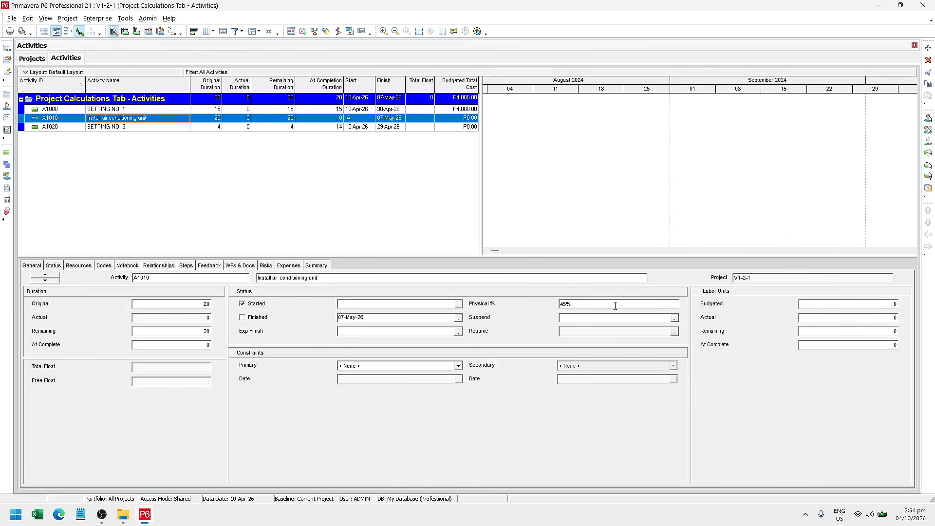
key(Return)
text(80)
key(Return)
text(20)
key(Return)
Review the project's Calculations settings and set the Original Duration of activity A1020 (SETTING NO. 3) to 30
click(39, 59)
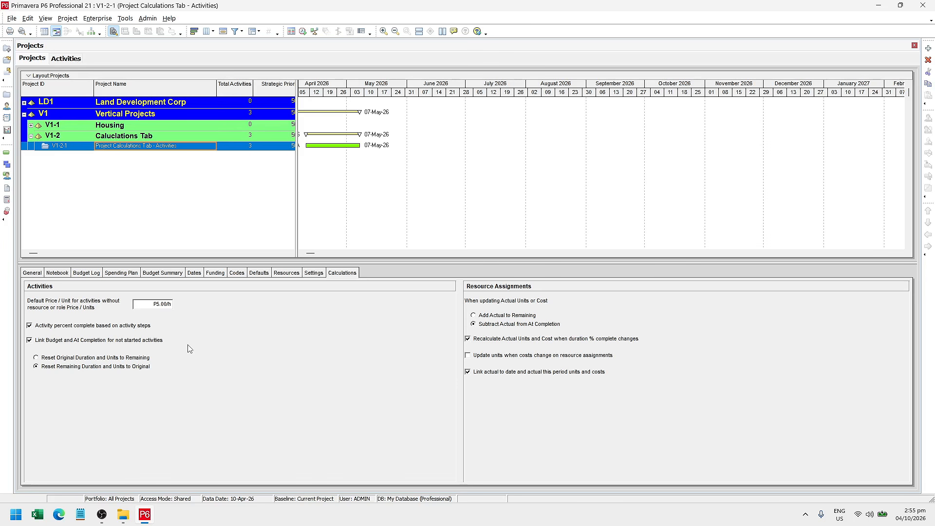
click(76, 59)
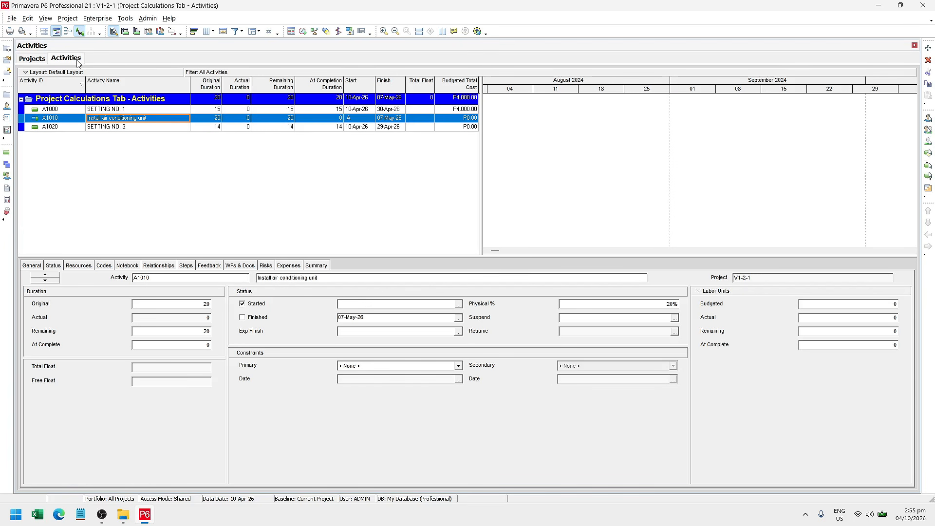
click(126, 127)
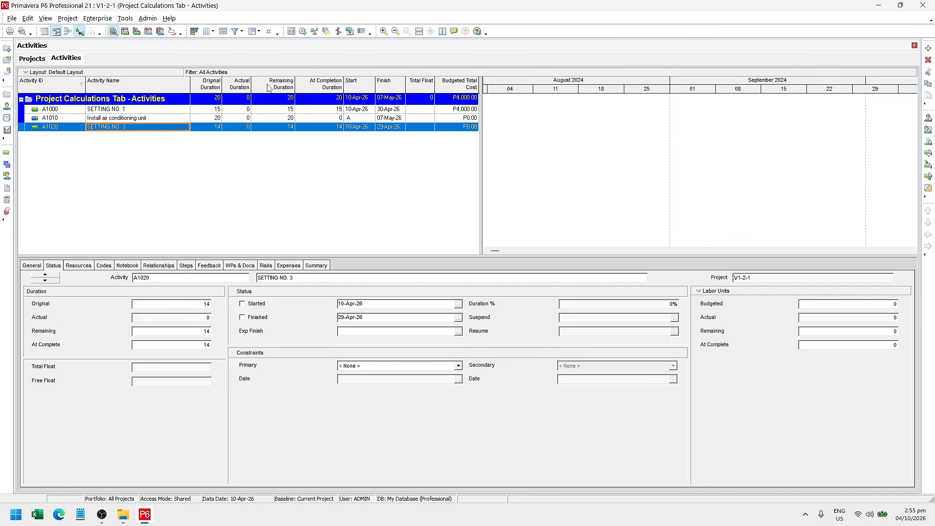
click(240, 128)
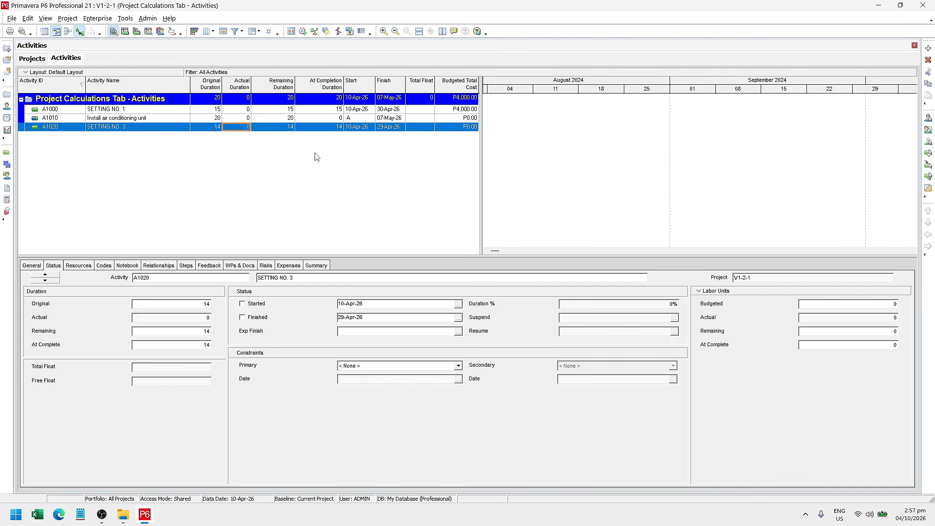
click(212, 127)
click(212, 127)
text(30)
key(Return)
Set the Remaining Duration of activity A1020 (SETTING NO. 3) to 25
click(274, 127)
text(2)
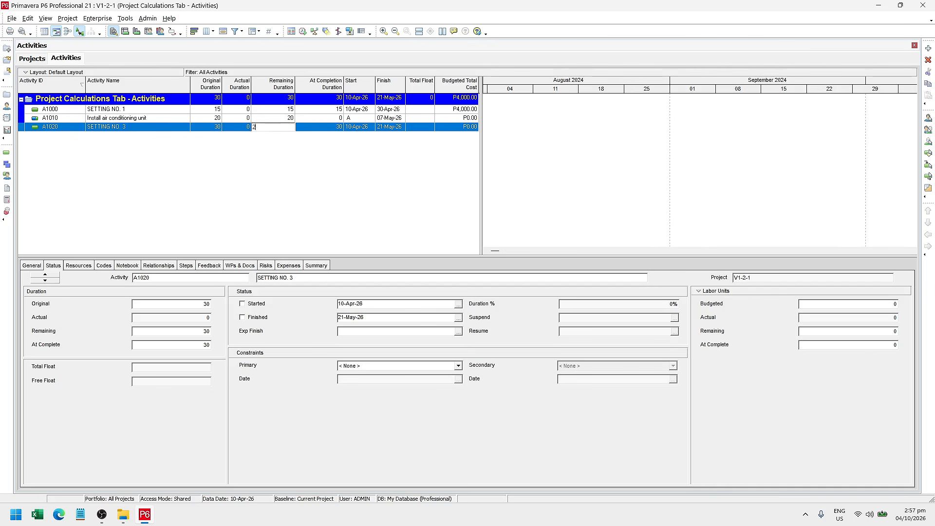
text(5)
key(Return)
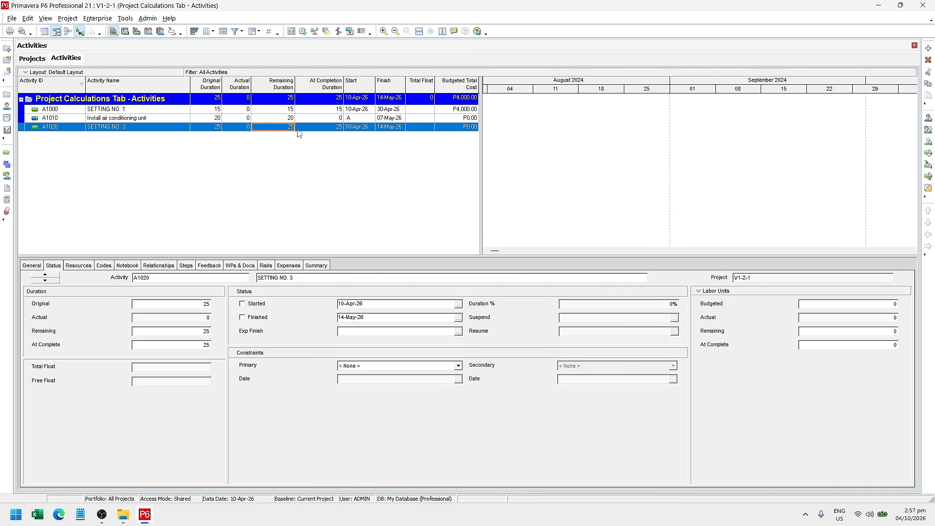
Set the At Completion Duration of activity A1020 (SETTING NO. 3) to 14
click(330, 127)
text(14)
key(Return)
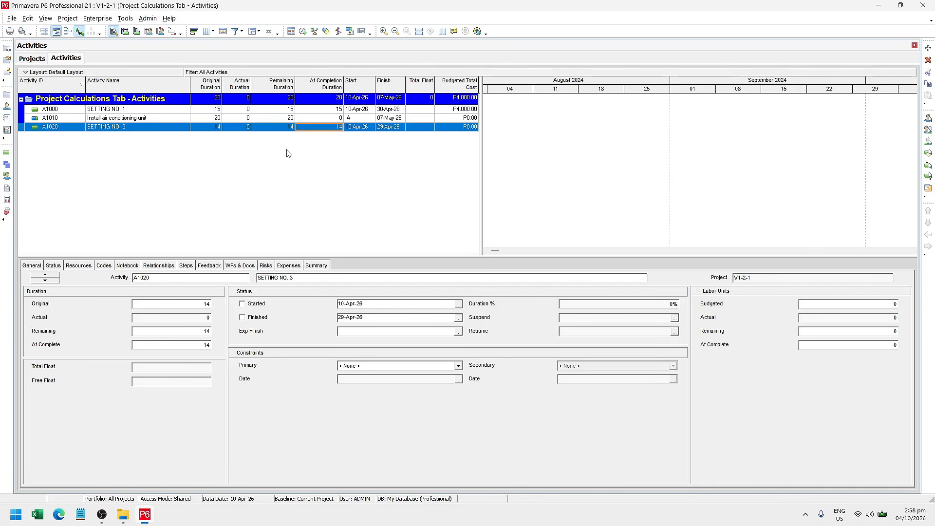
Disable "Link Budget and At Completion for not started activities" for the project and set activity A1020's Remaining Duration to 21
click(34, 59)
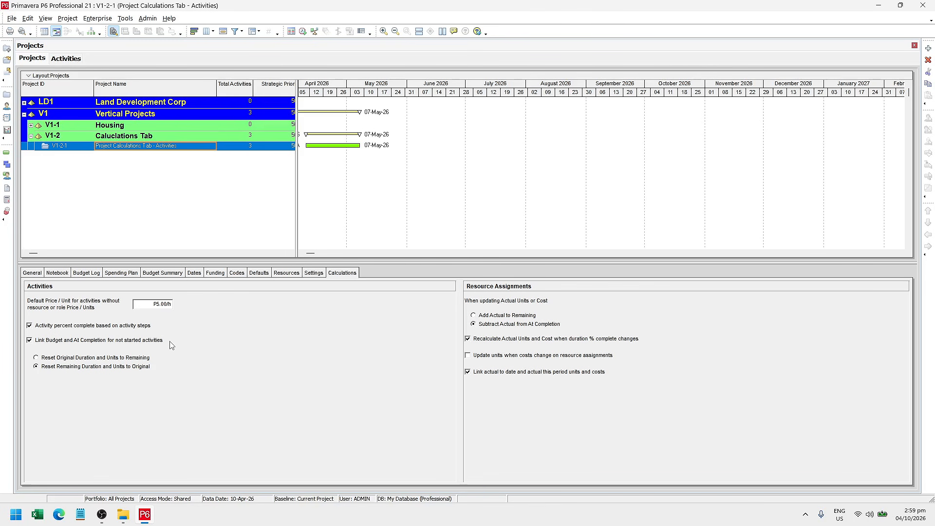
click(31, 342)
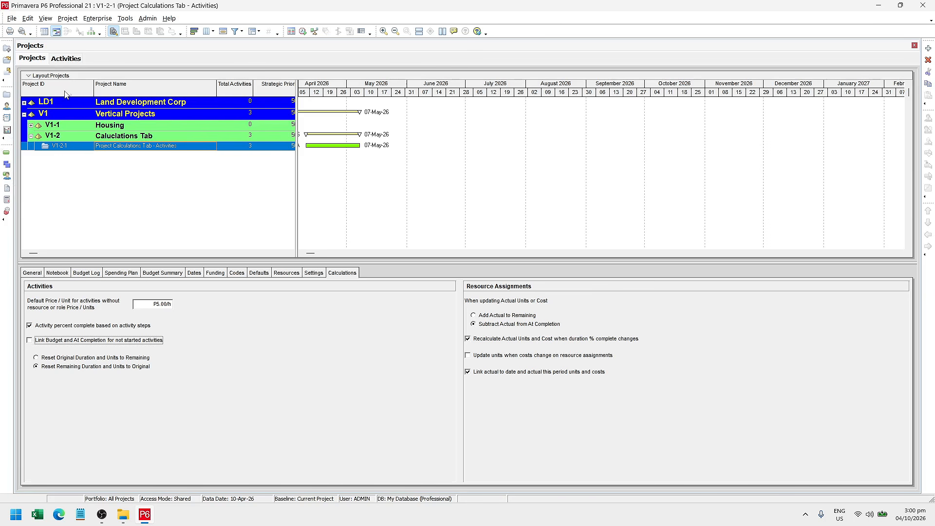
click(72, 59)
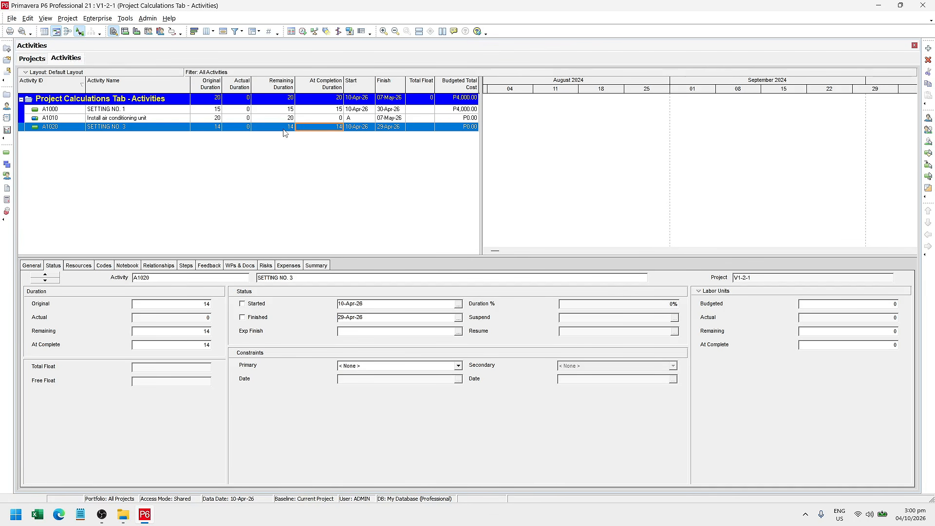
double_click(283, 129)
text(21)
key(Return)
Review the project's "Link Budget and At Completion" setting and compare the durations of activity A1020
click(40, 60)
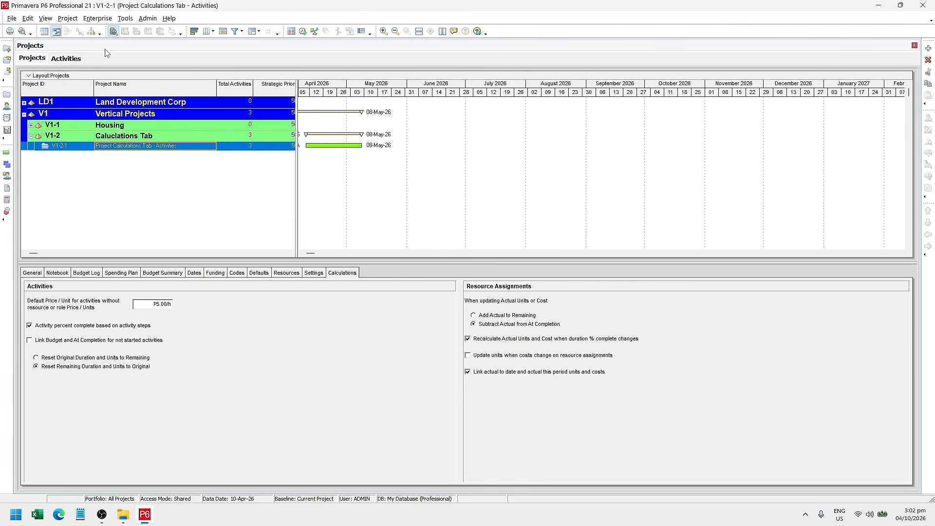
drag(42, 343, 177, 350)
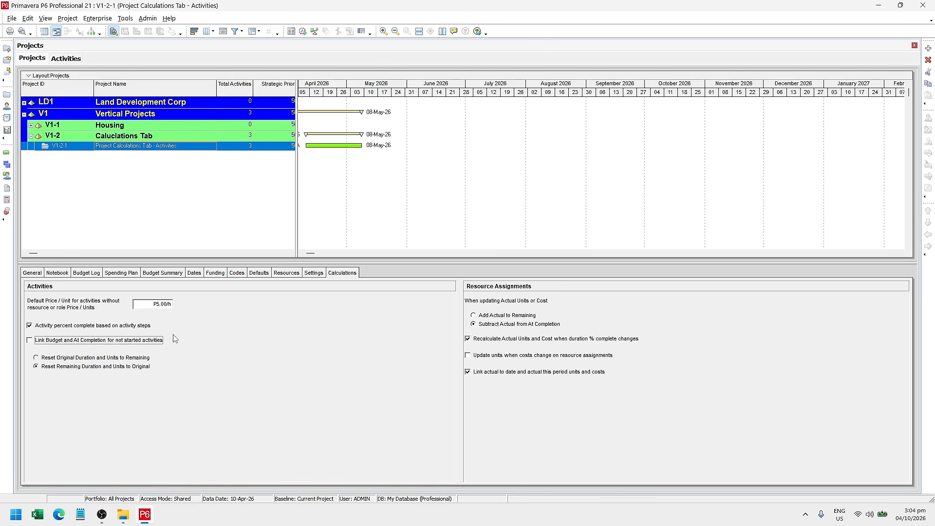
click(70, 58)
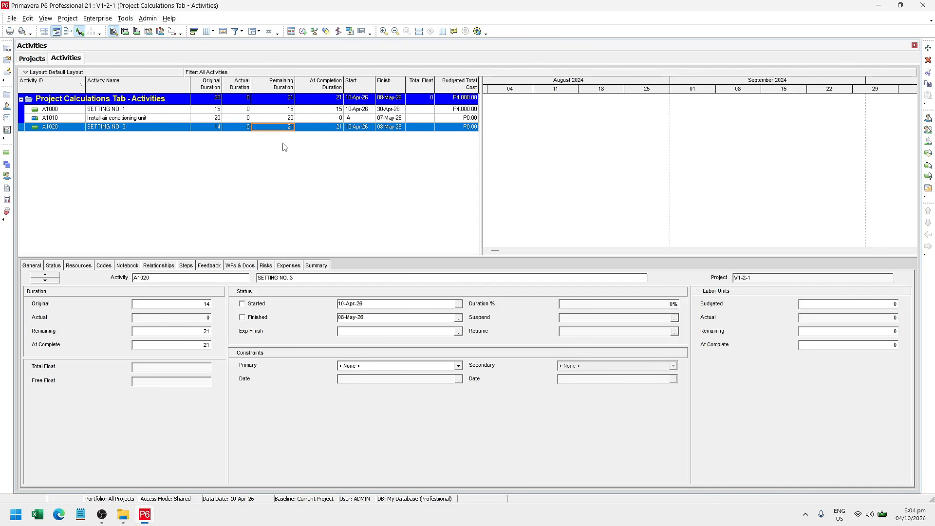
Re-enable "Link Budget and At Completion for not started activities", accept the recalculation, and check activity A1020's durations
click(33, 58)
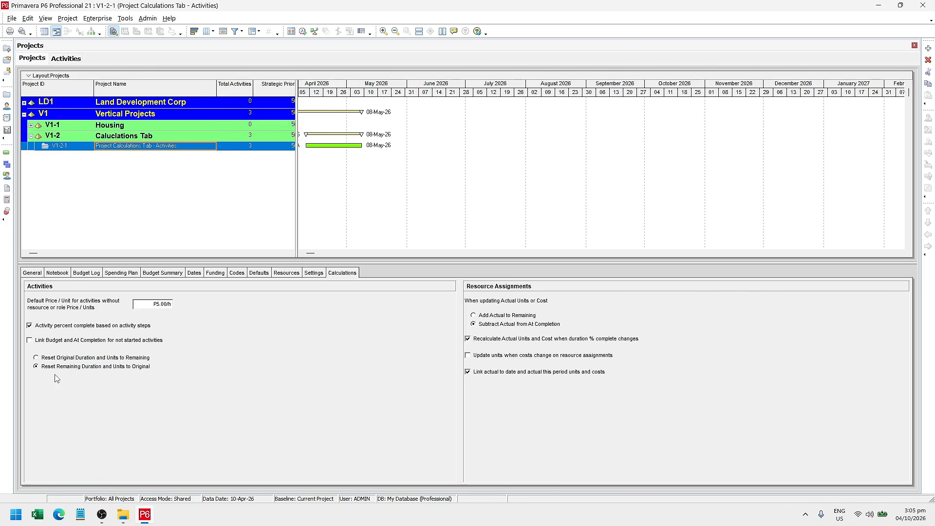
click(51, 341)
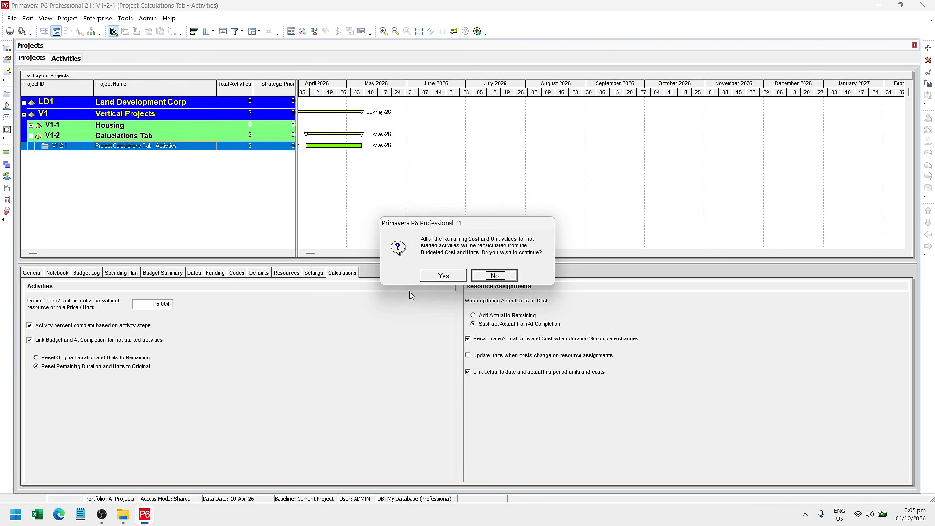
click(444, 276)
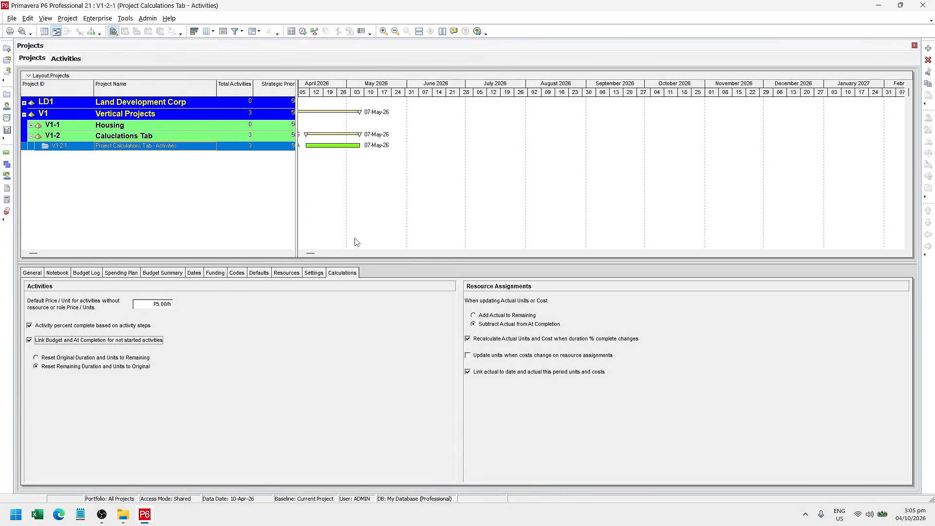
click(68, 58)
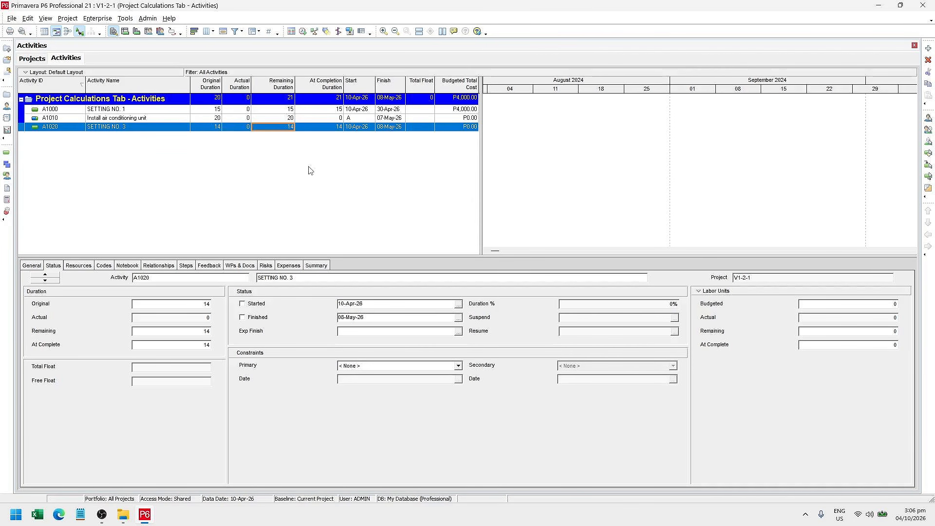
click(42, 59)
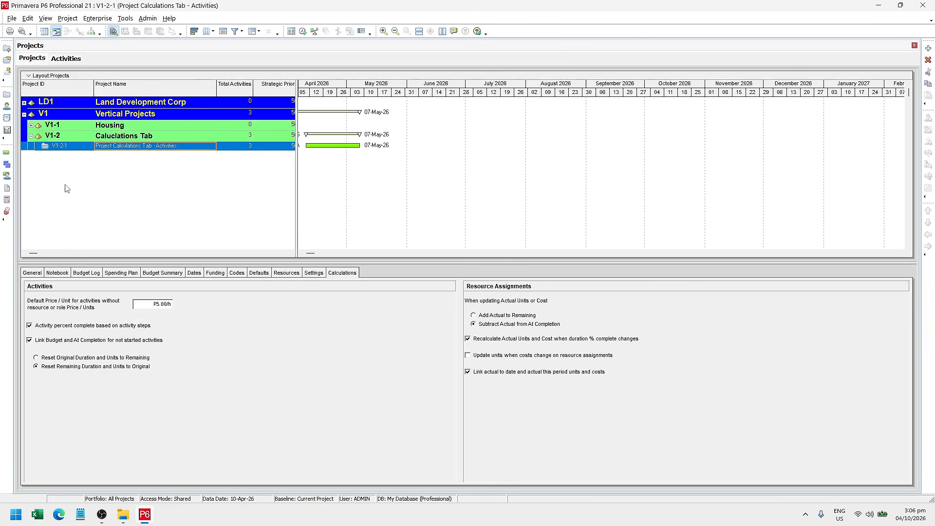